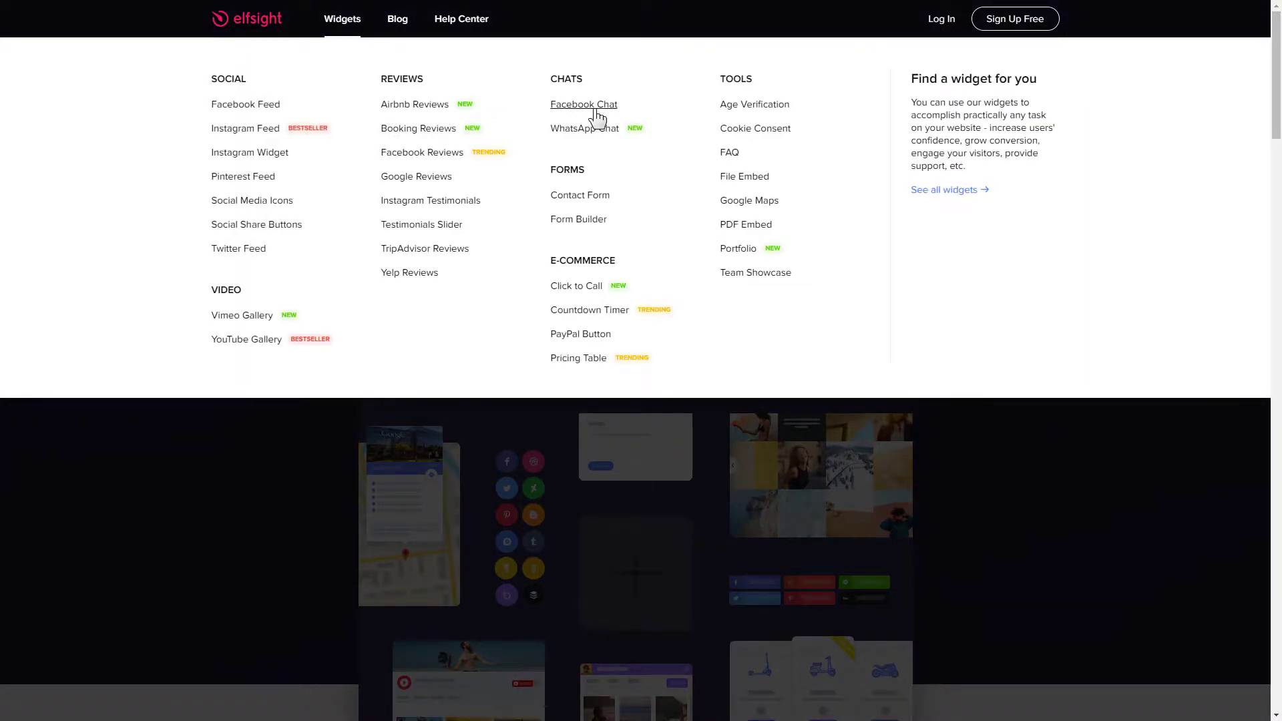
Step: Create a Facebook Chat widget from the General template after previewing the Support and Sale templates
left_click(584, 104)
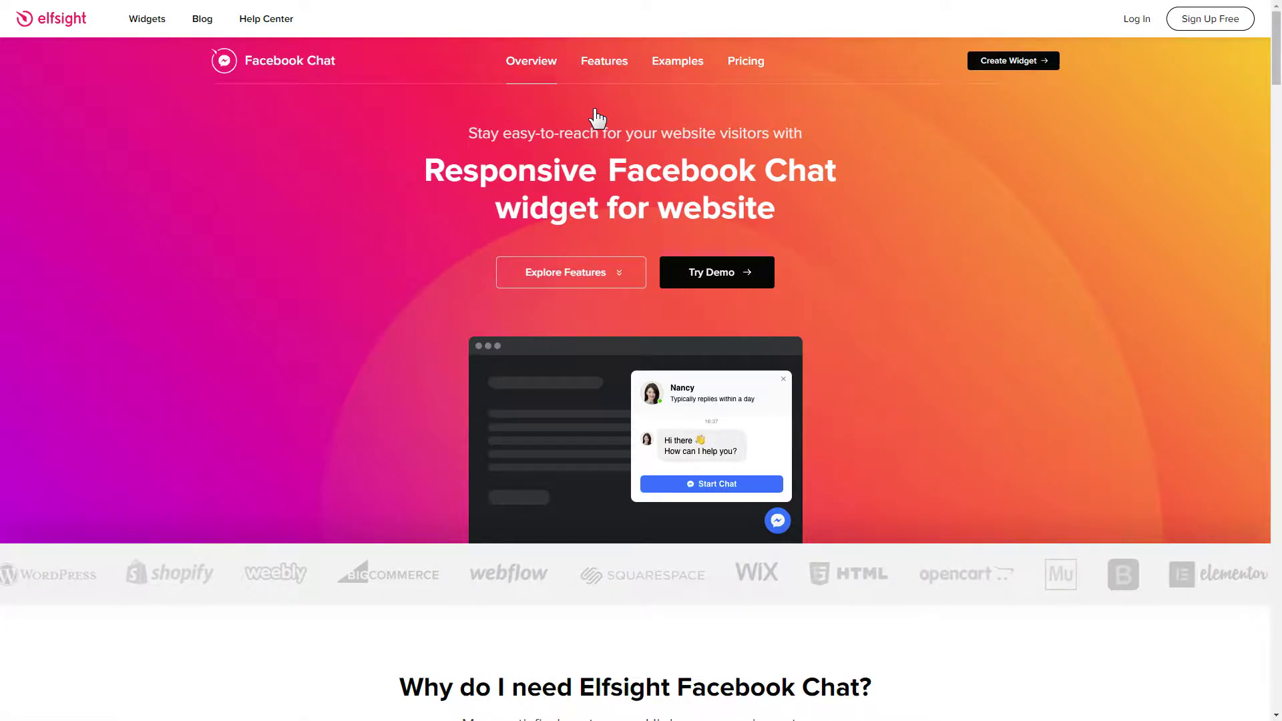
left_click(1014, 62)
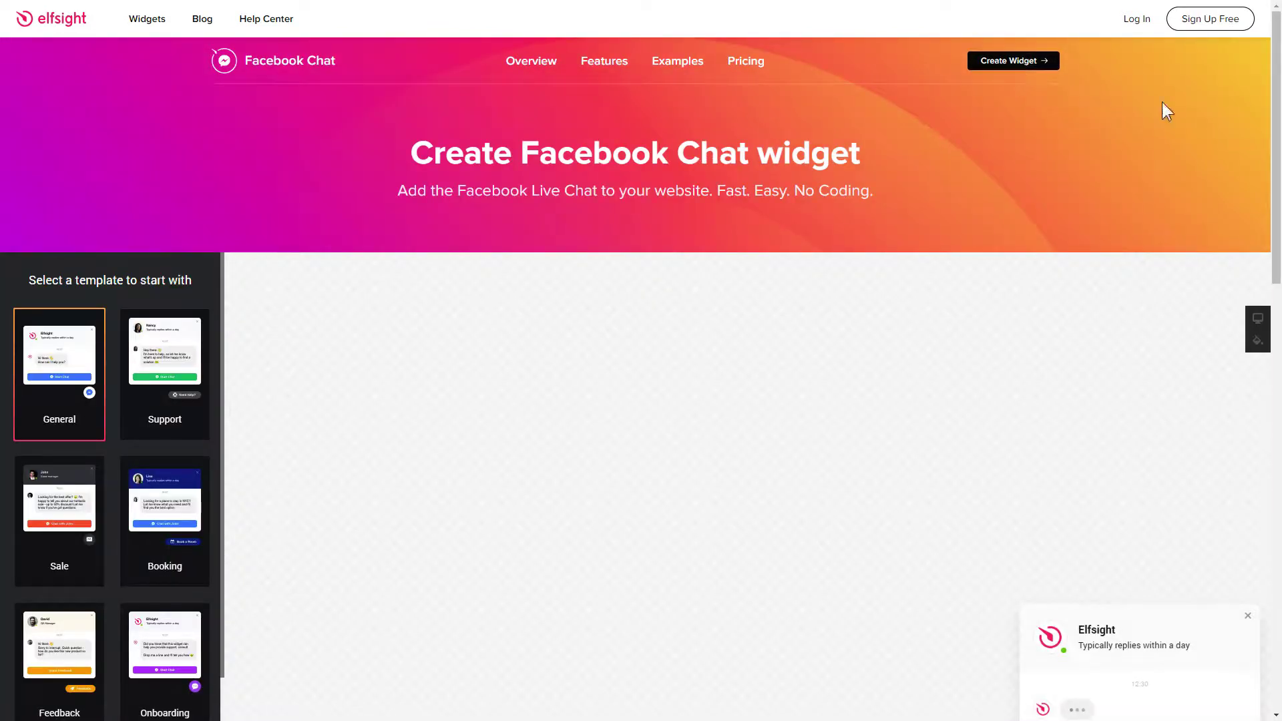
scroll(1162, 300, "down", 2)
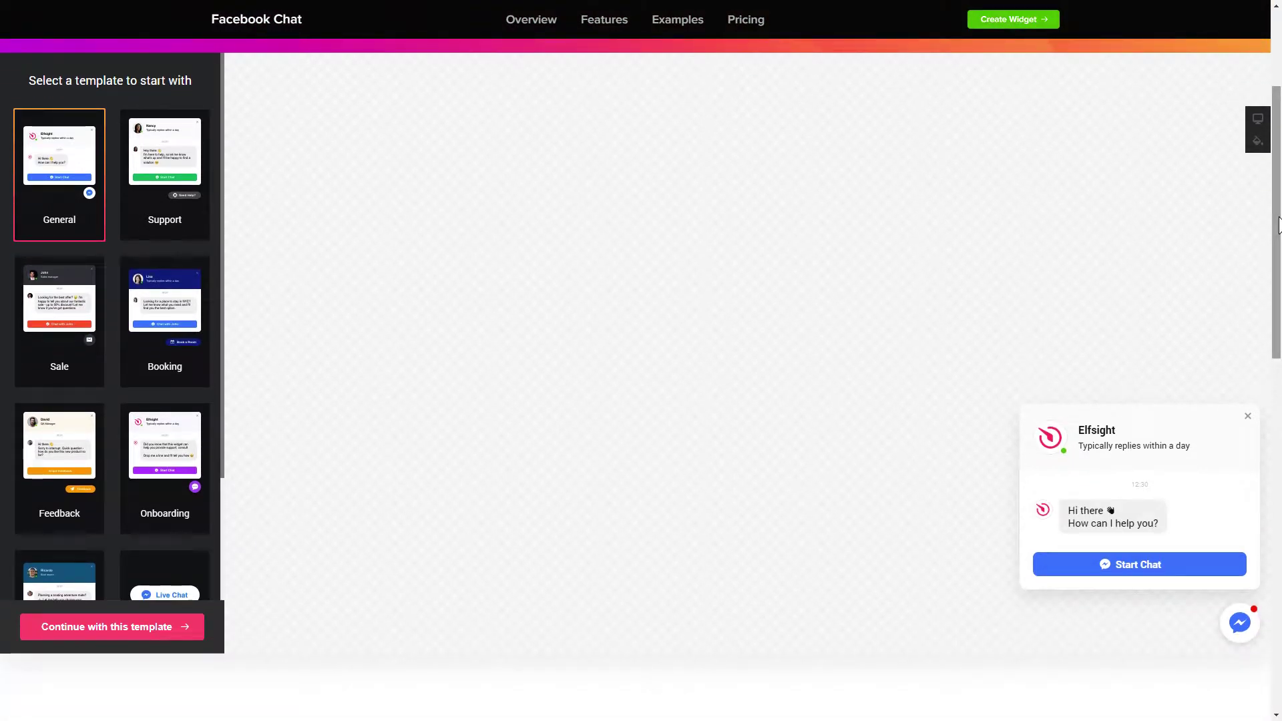
left_click(164, 236)
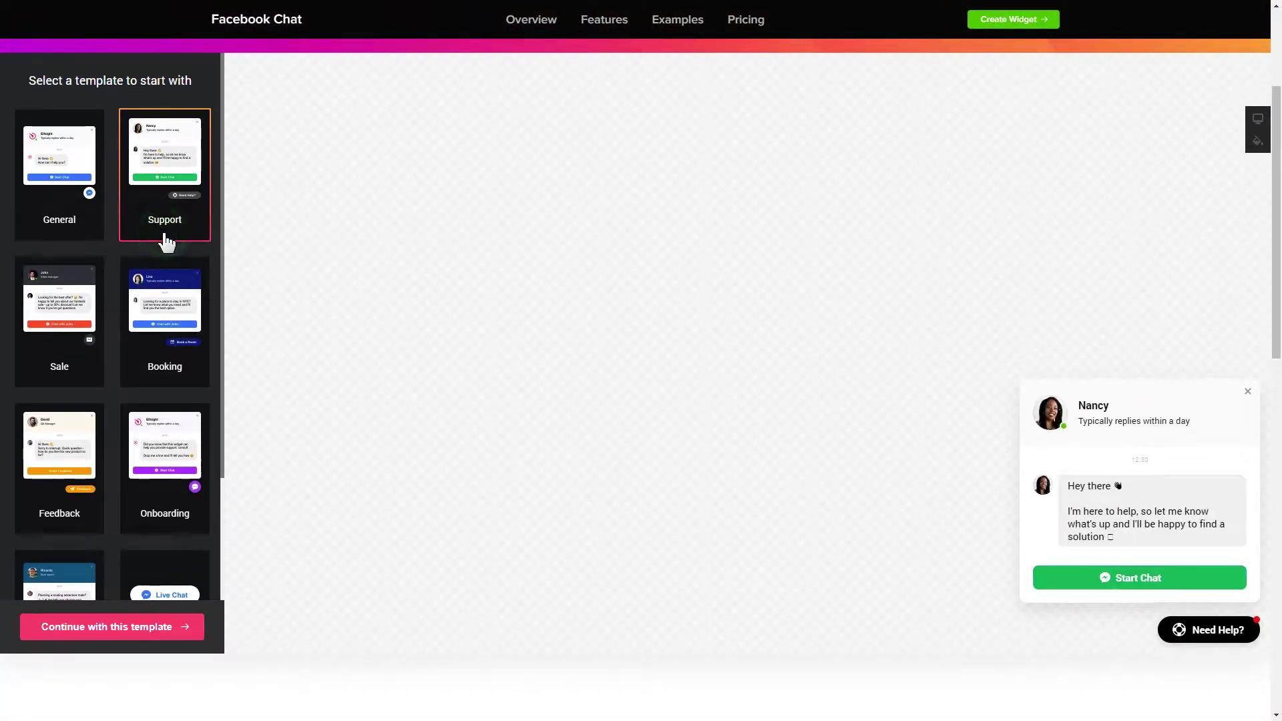
left_click(59, 371)
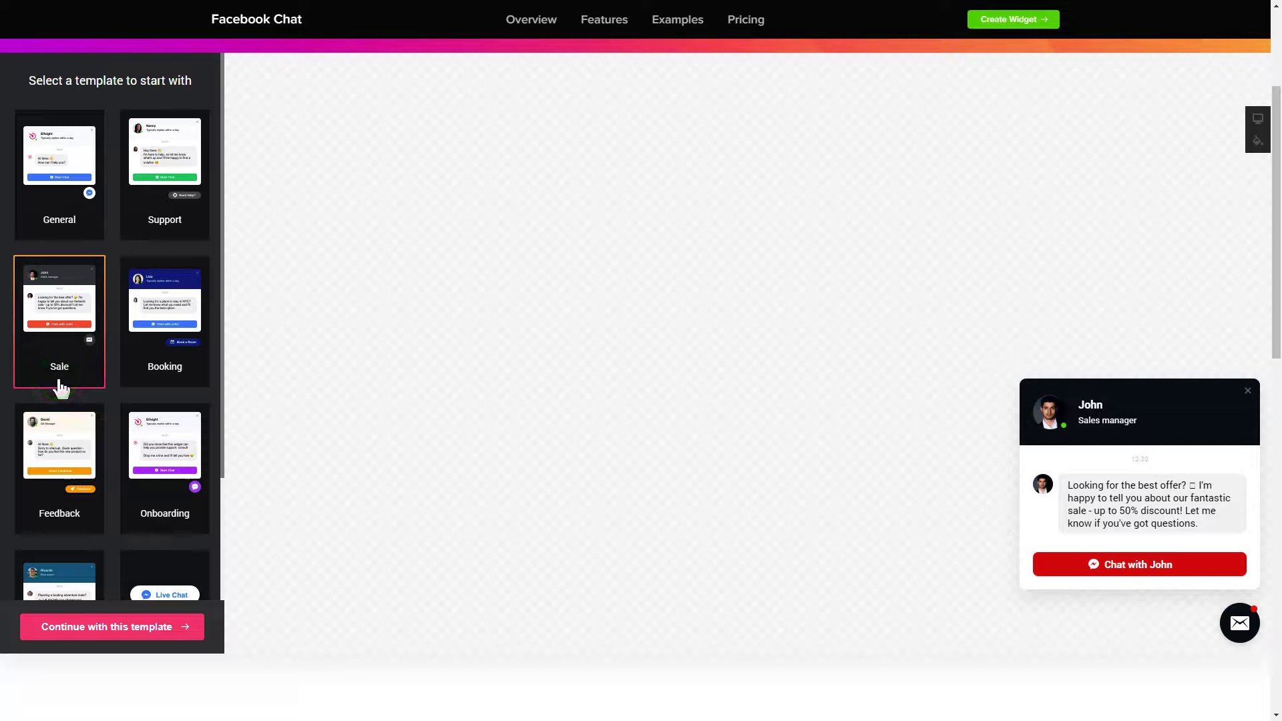
left_click(59, 235)
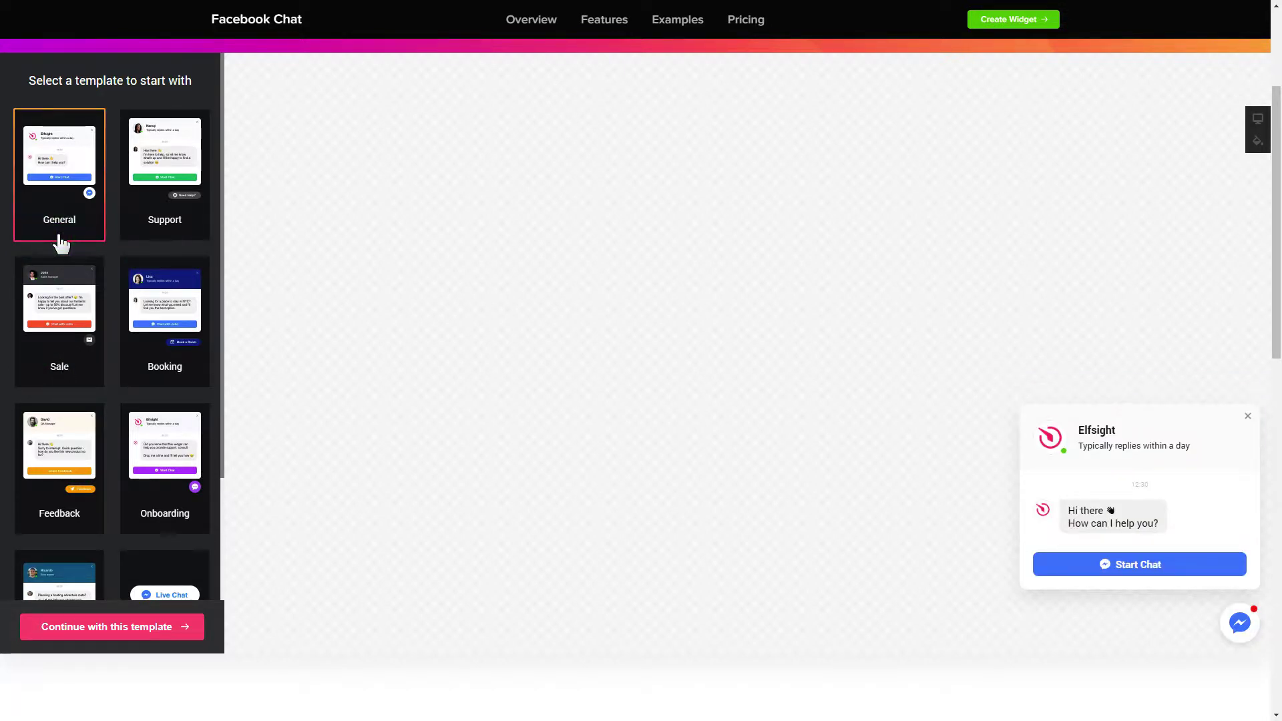
left_click(107, 626)
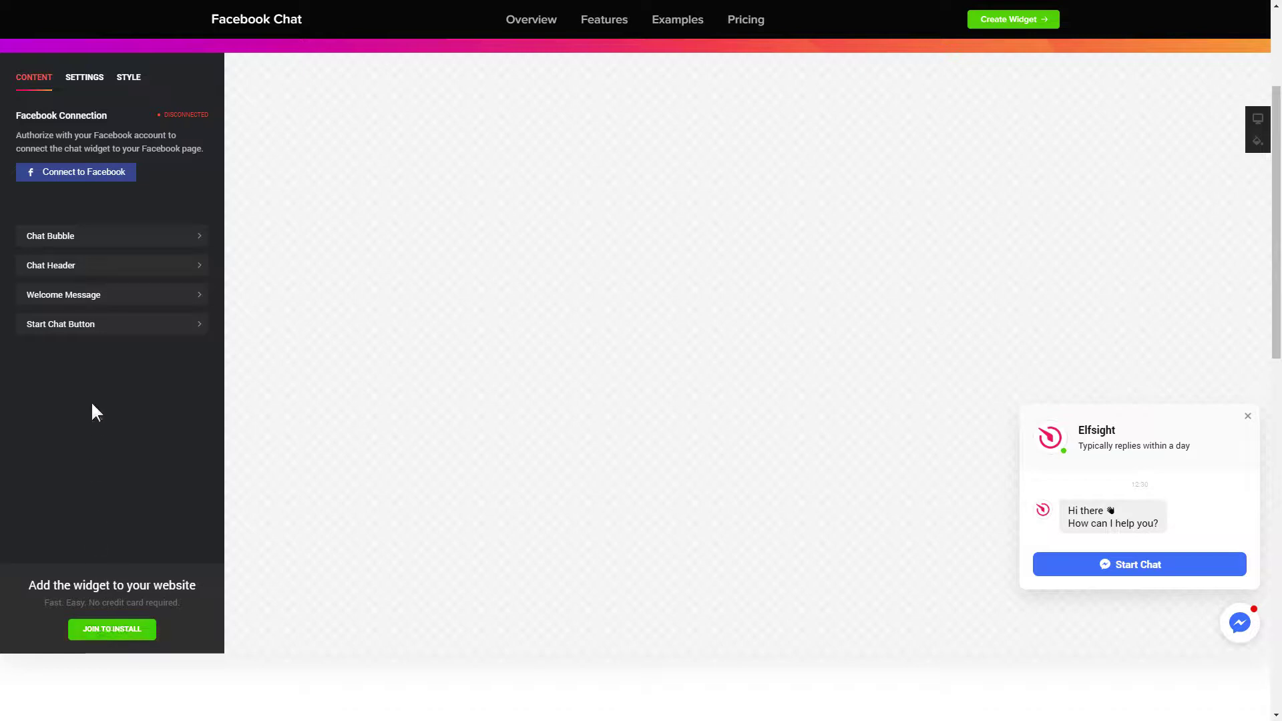
Step: Log in to Facebook as Elfsight, confirm the Elfsight page and grant the requested permissions
left_click(87, 181)
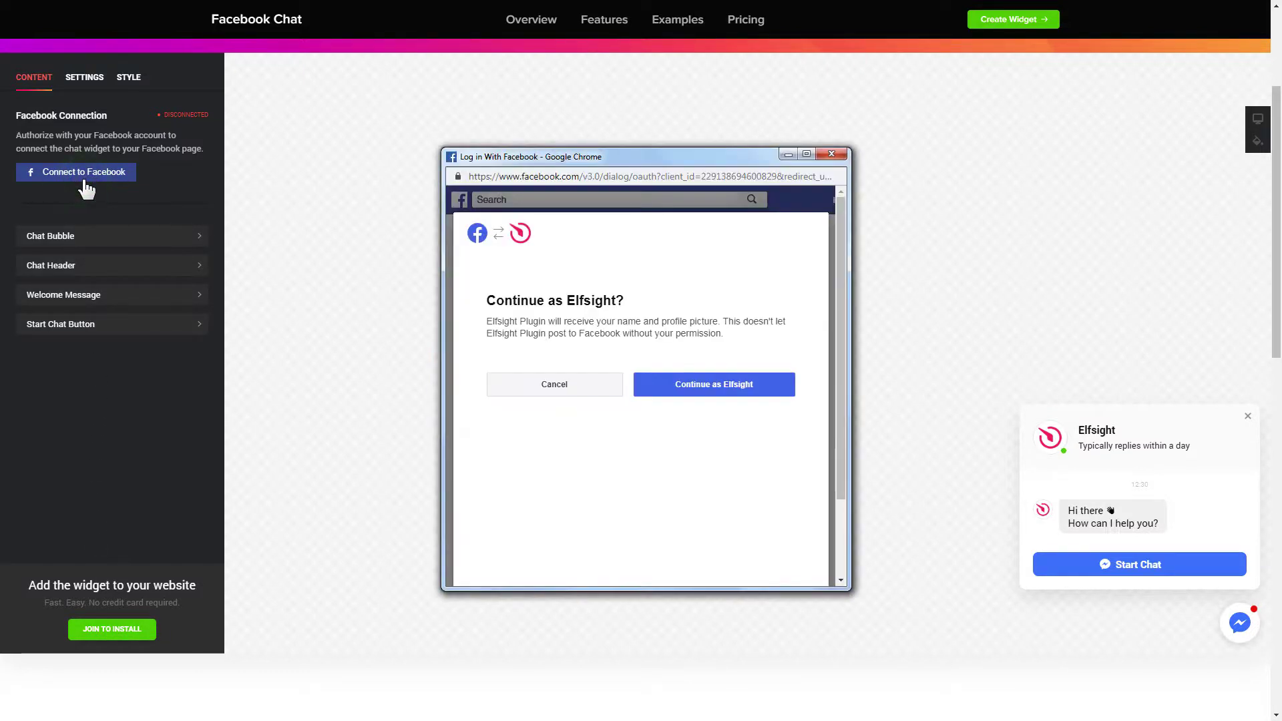
left_click(713, 386)
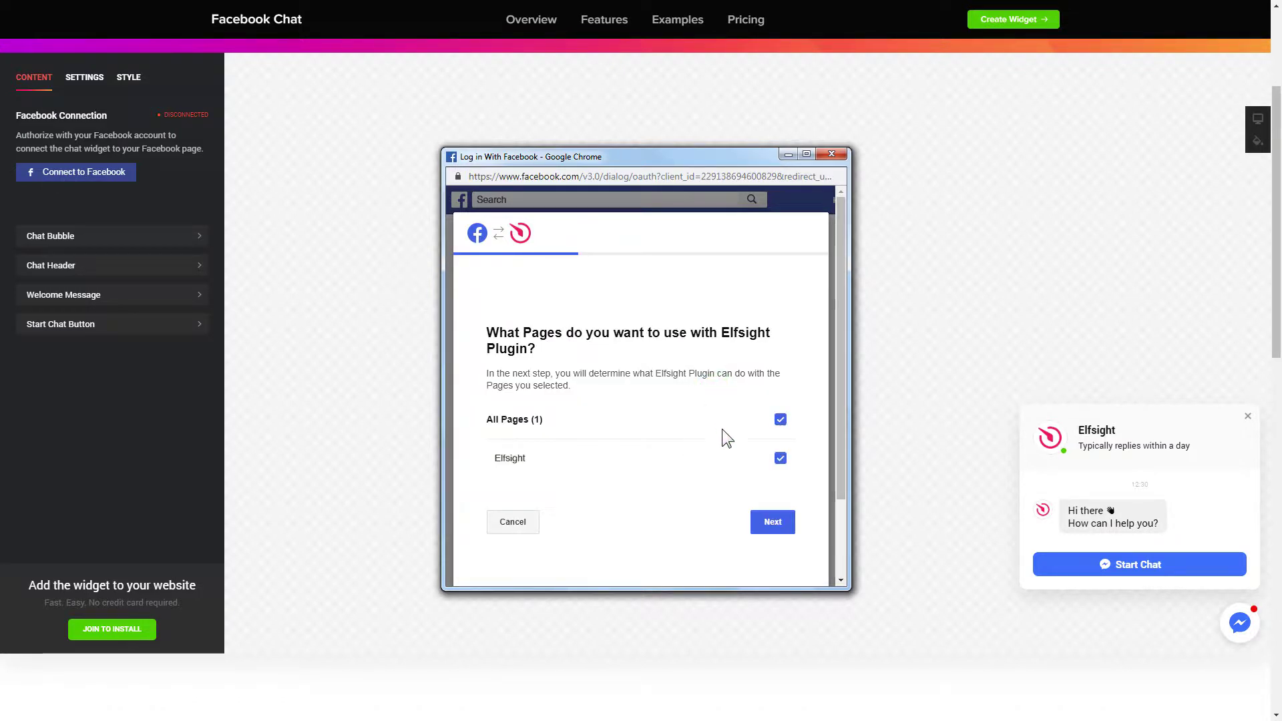
left_click(773, 522)
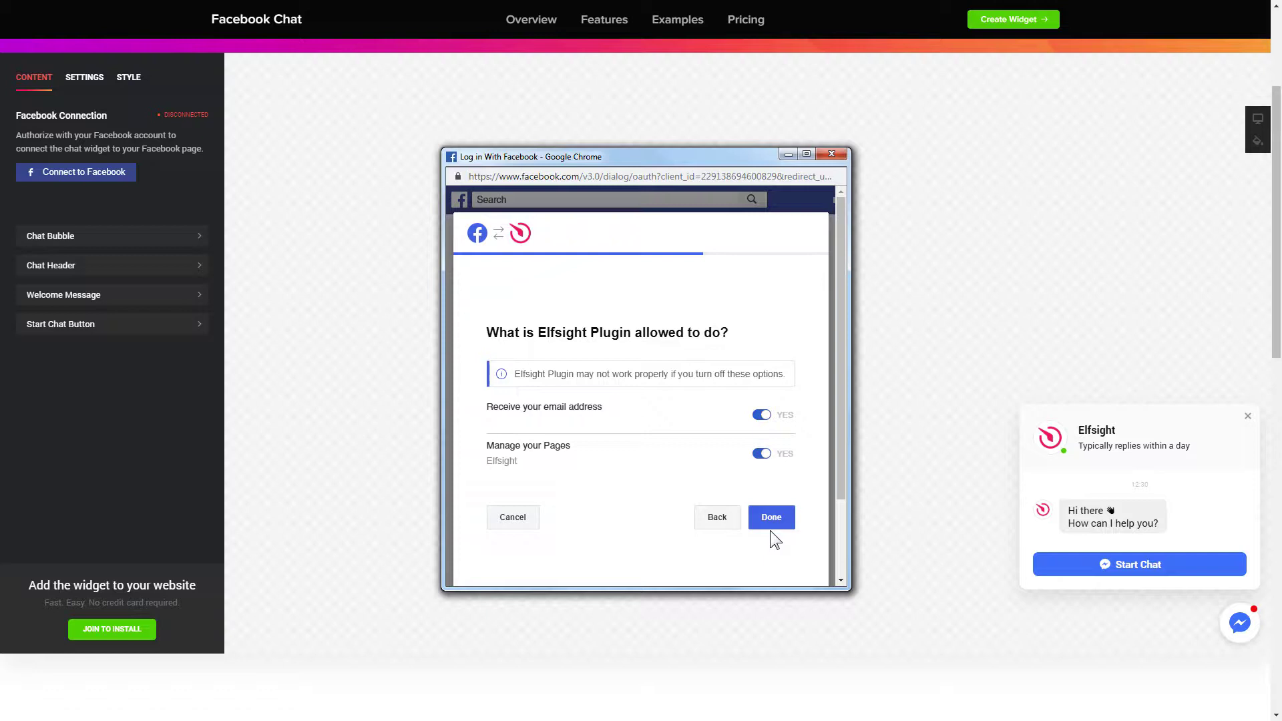
left_click(770, 522)
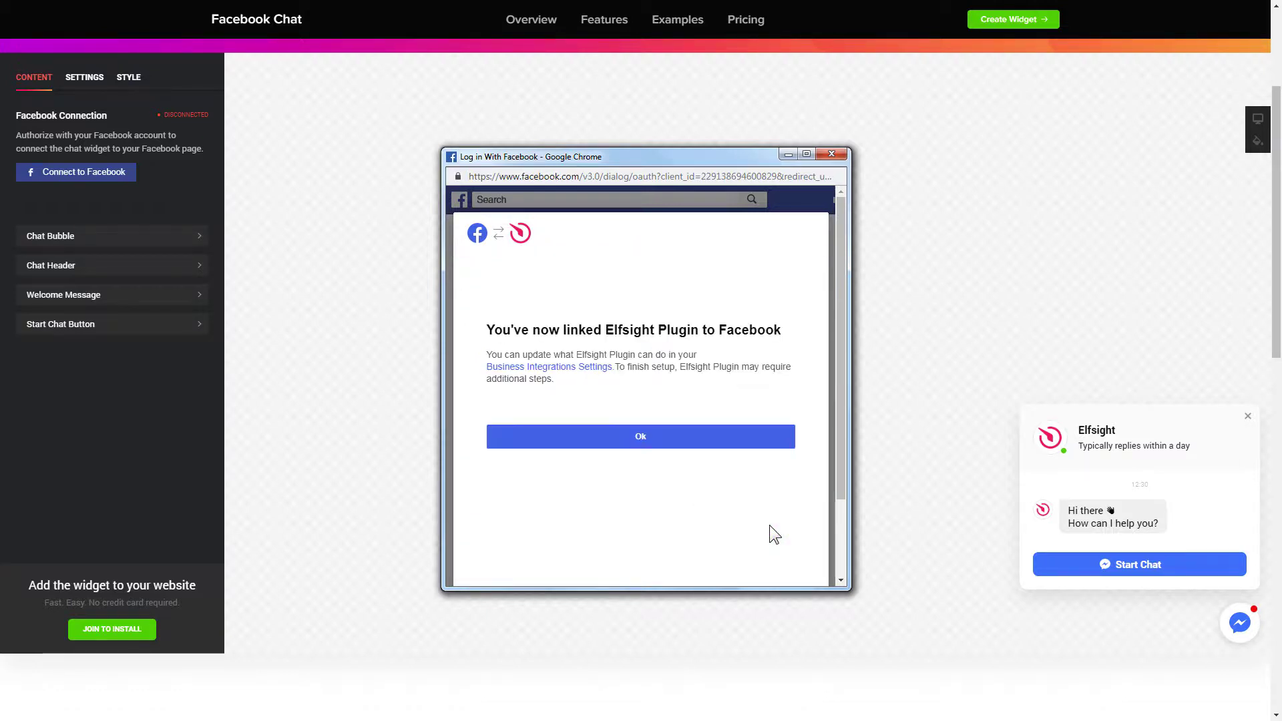
left_click(641, 437)
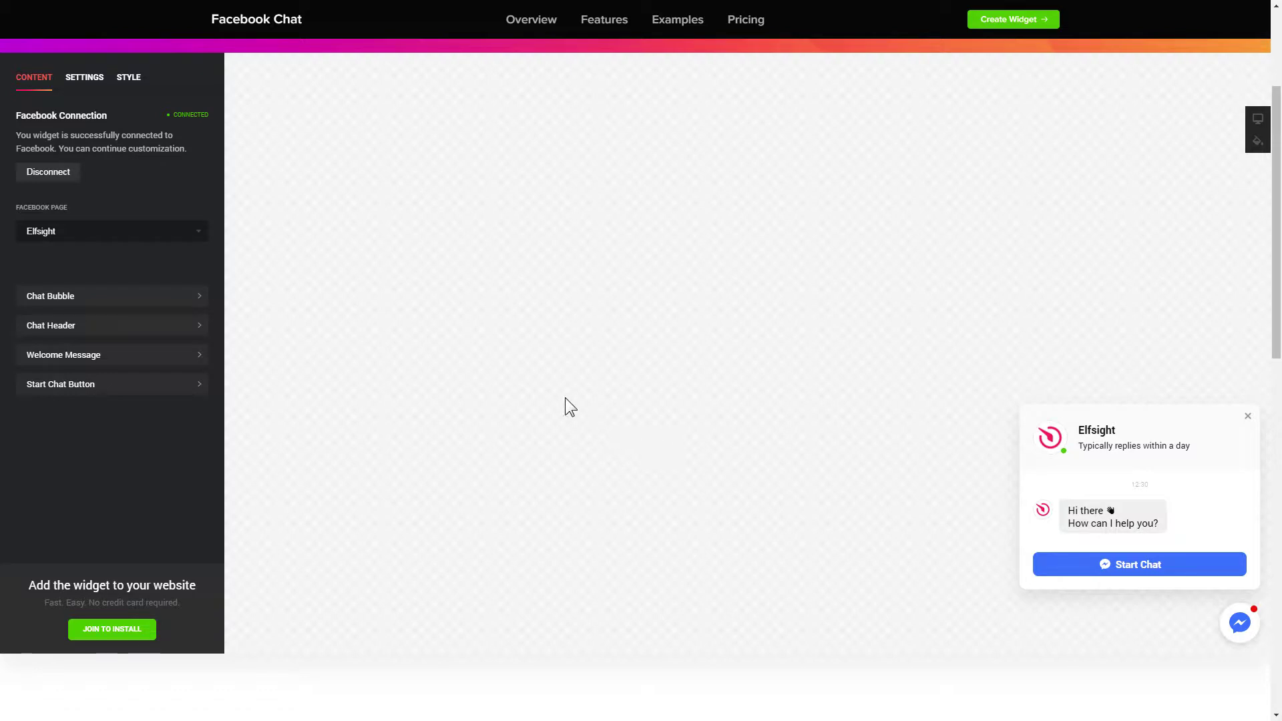
left_click(85, 77)
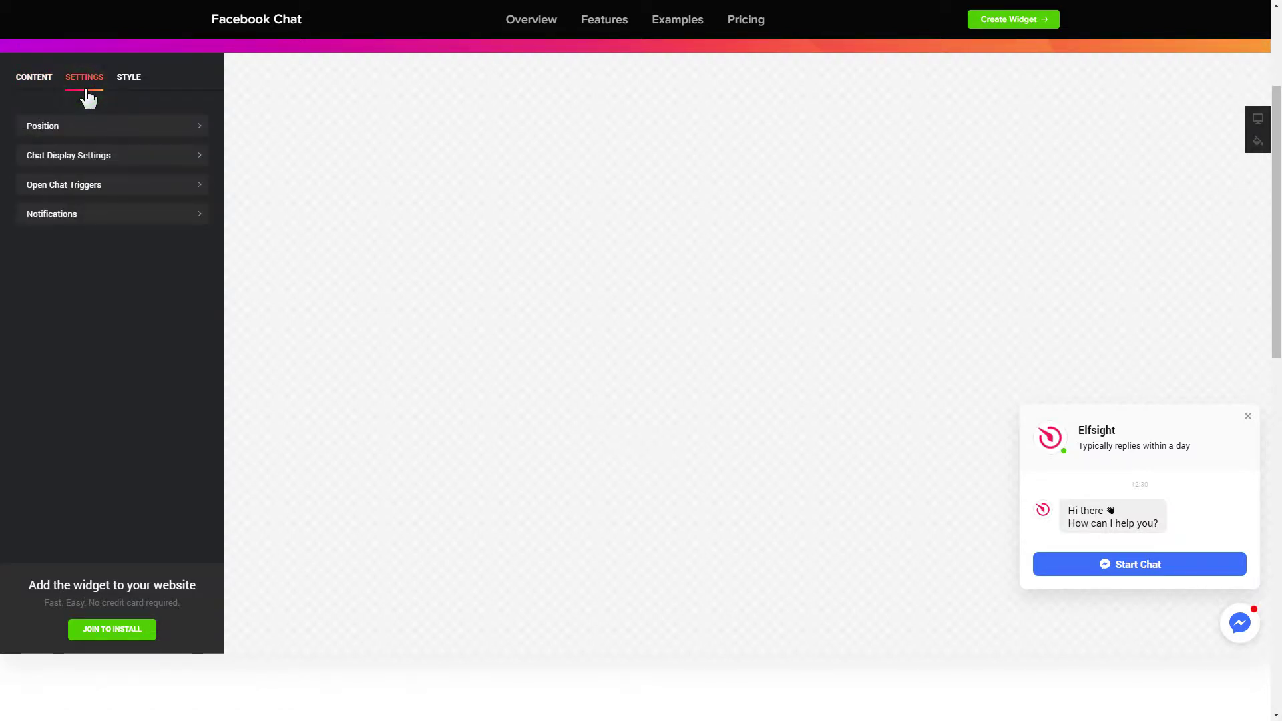
left_click(128, 81)
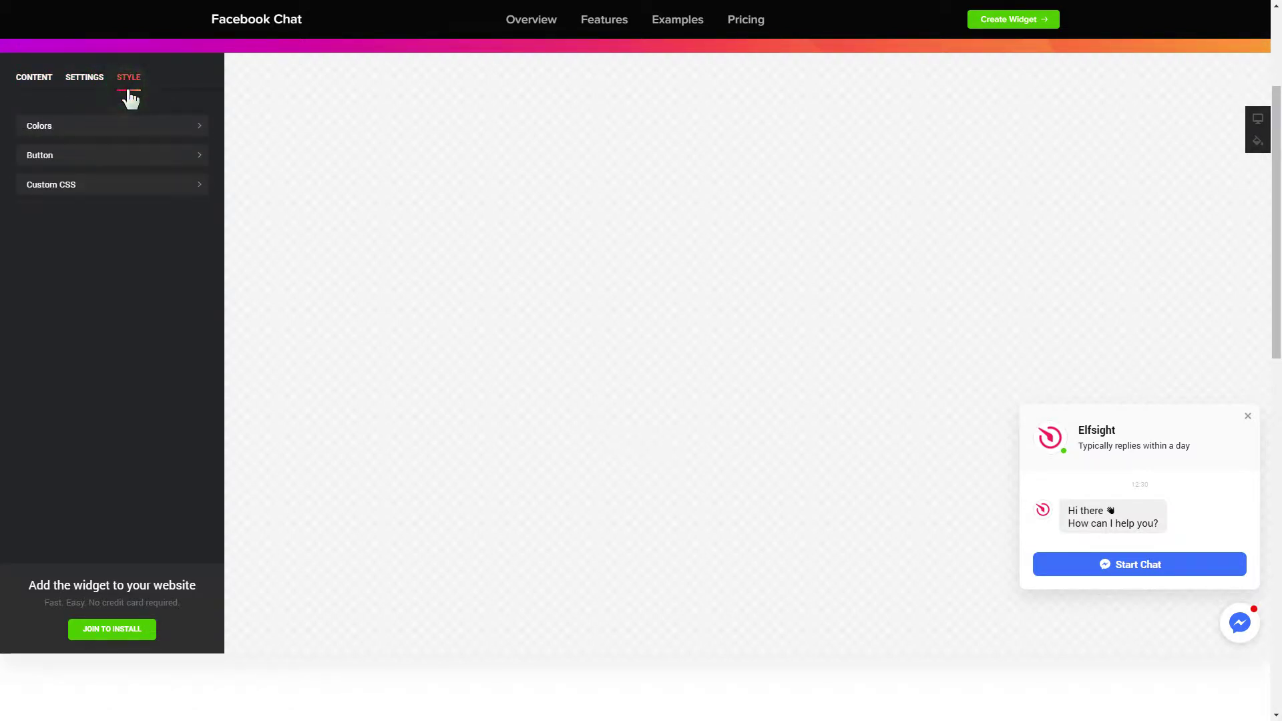
left_click(35, 80)
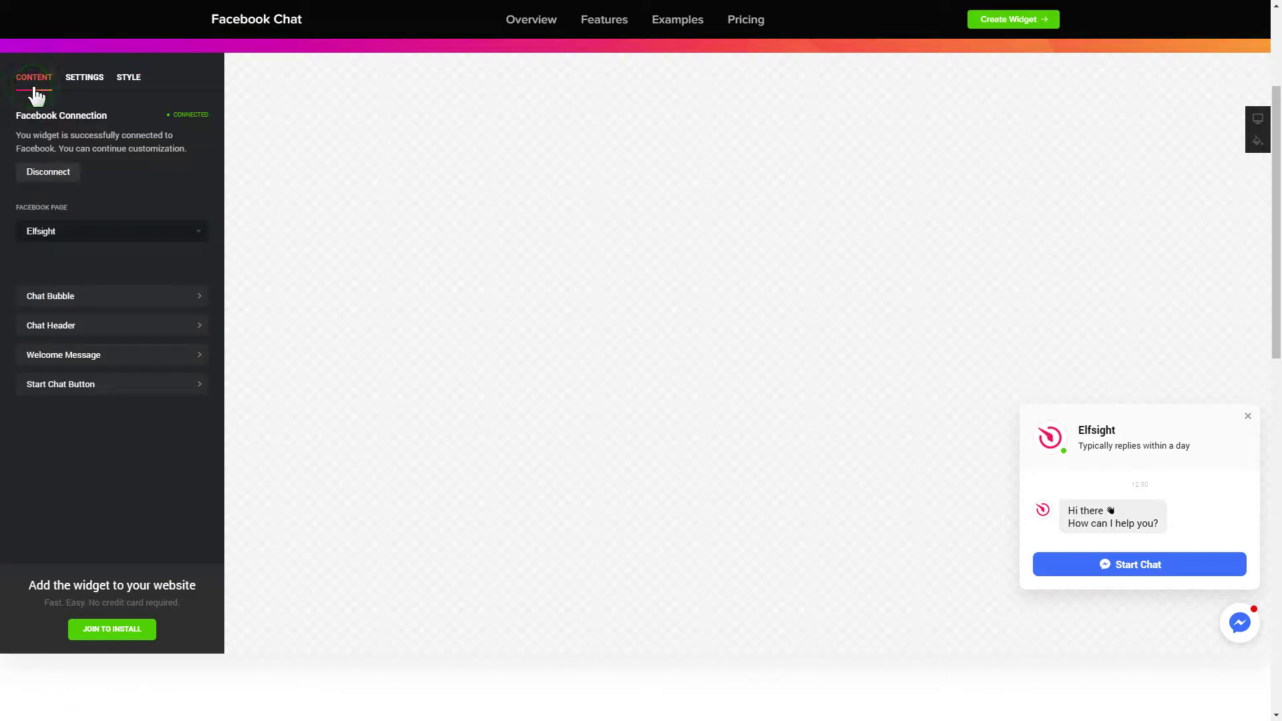
Step: From the install prompt, create an Elfsight account with an email and password
left_click(113, 629)
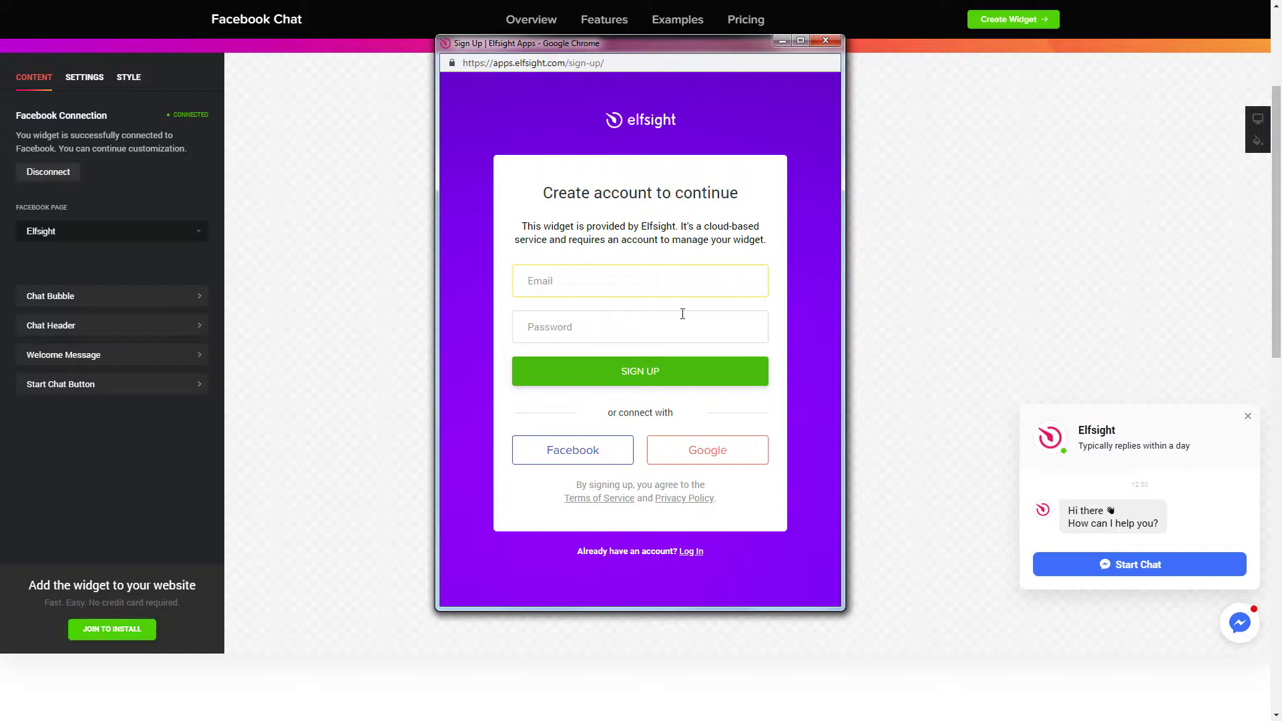
left_click(707, 280)
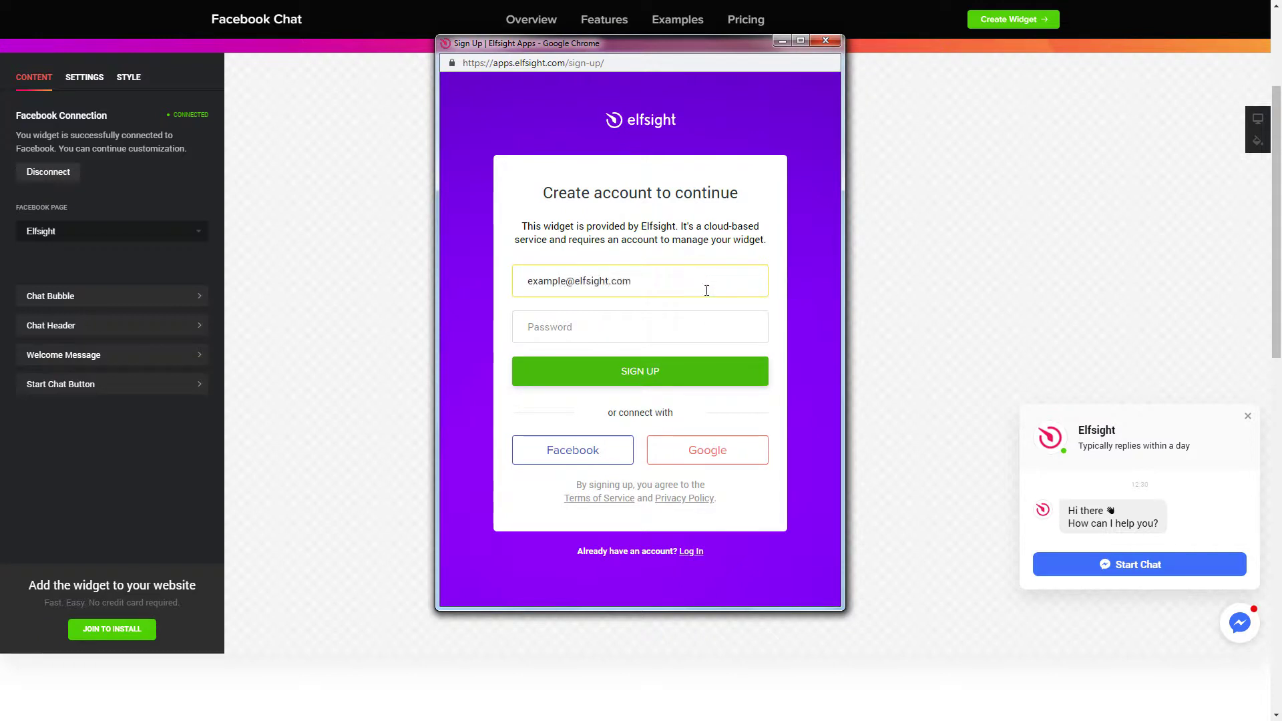
left_click(705, 325)
left_click(639, 371)
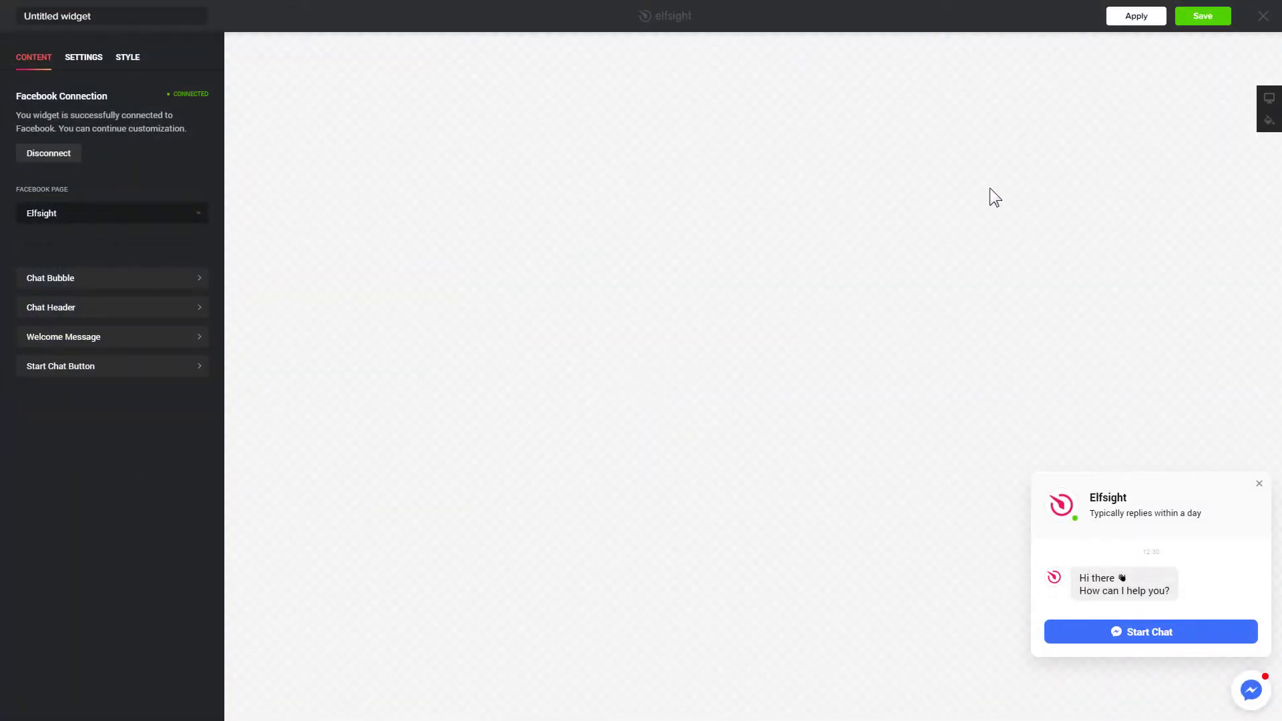
Step: Save the chat widget, select the free Lite plan, and copy its embed code
left_click(1202, 16)
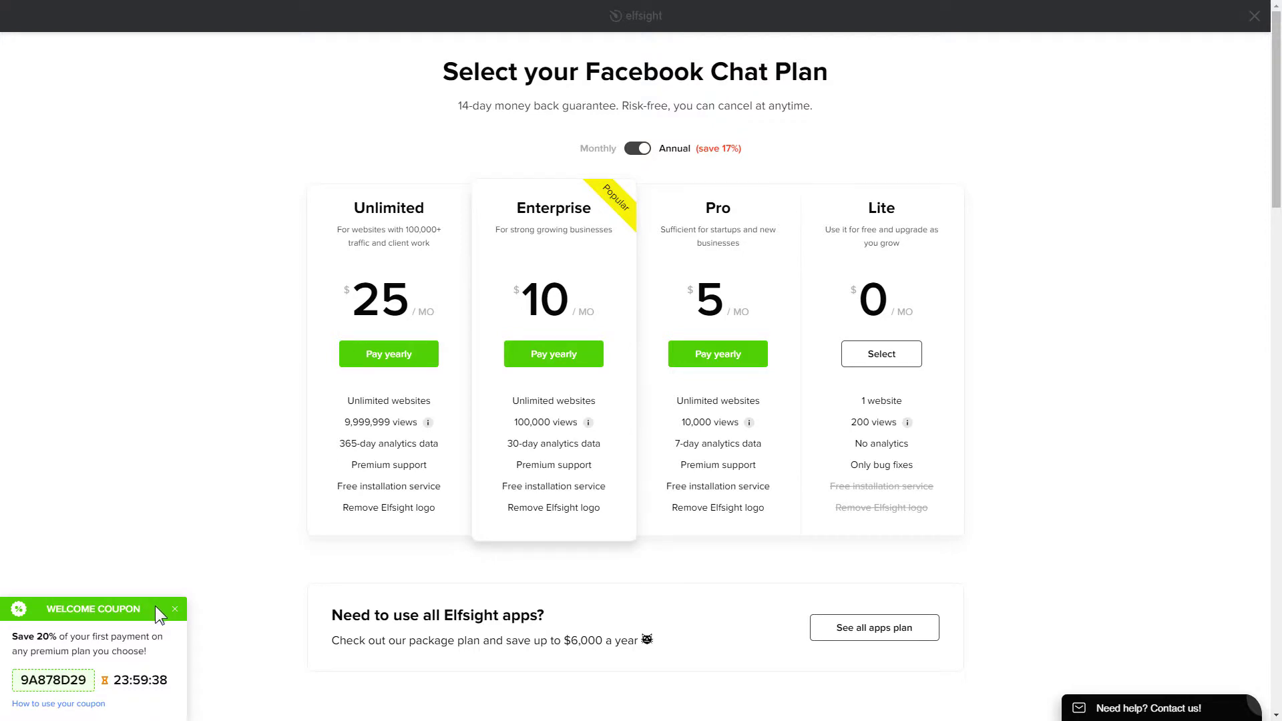
left_click(882, 353)
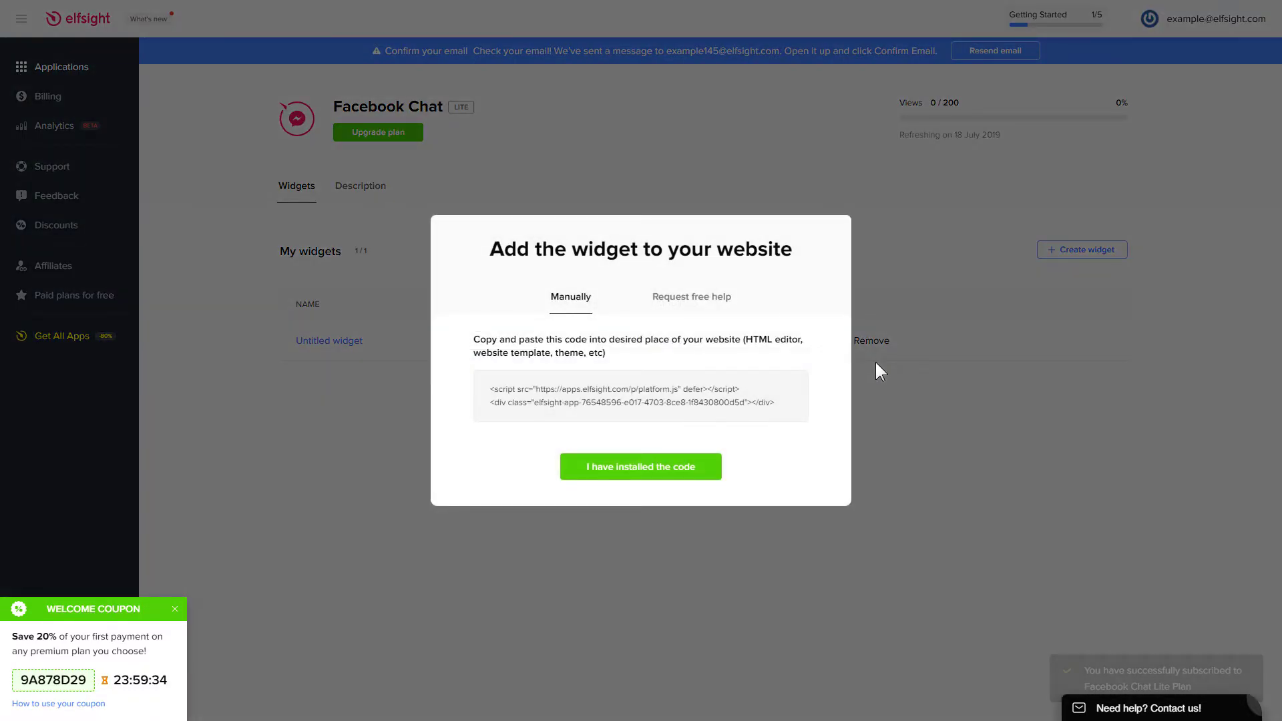
mouse_move(641, 395)
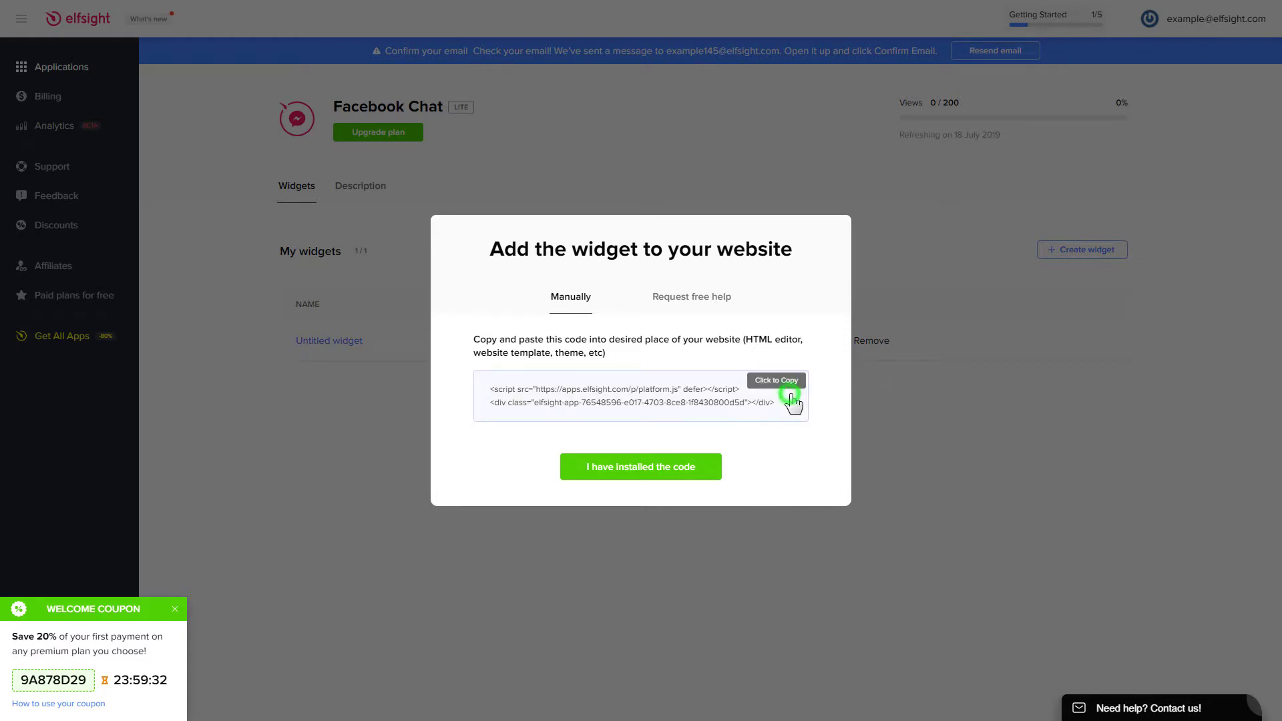
left_click(781, 386)
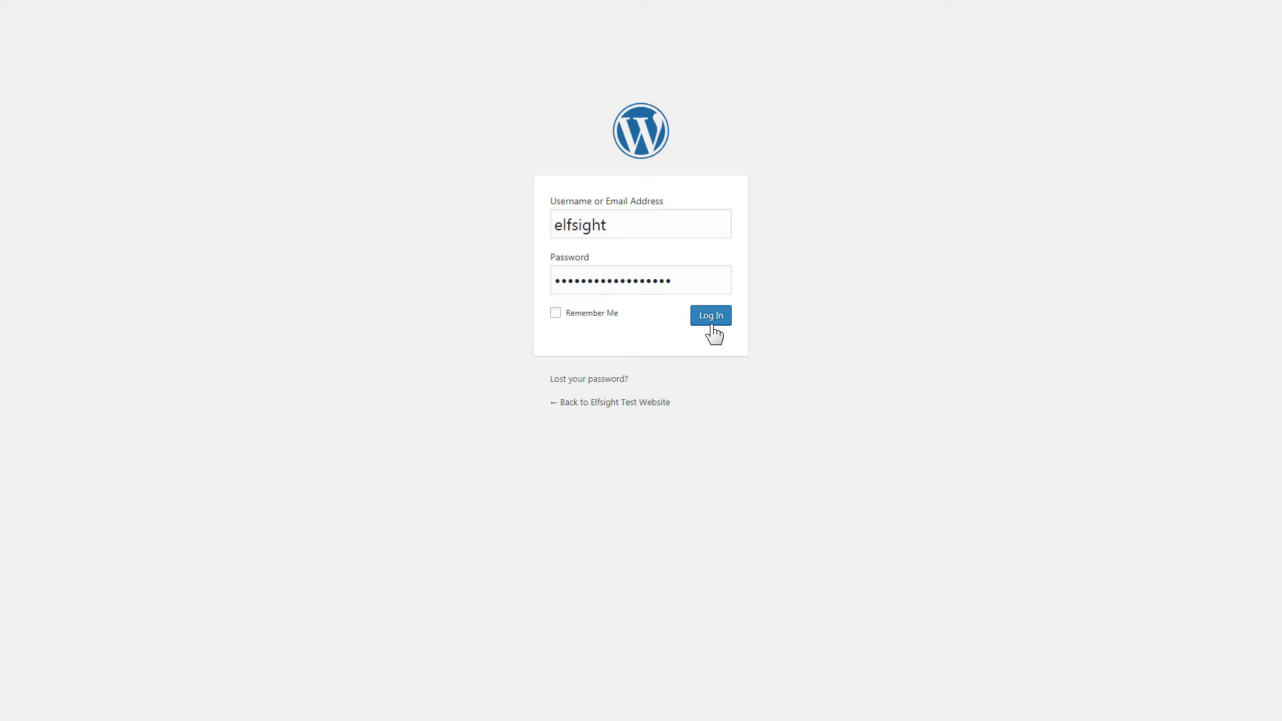
Step: Log in to WordPress and open Appearance > Customize from the Dashboard
left_click(710, 315)
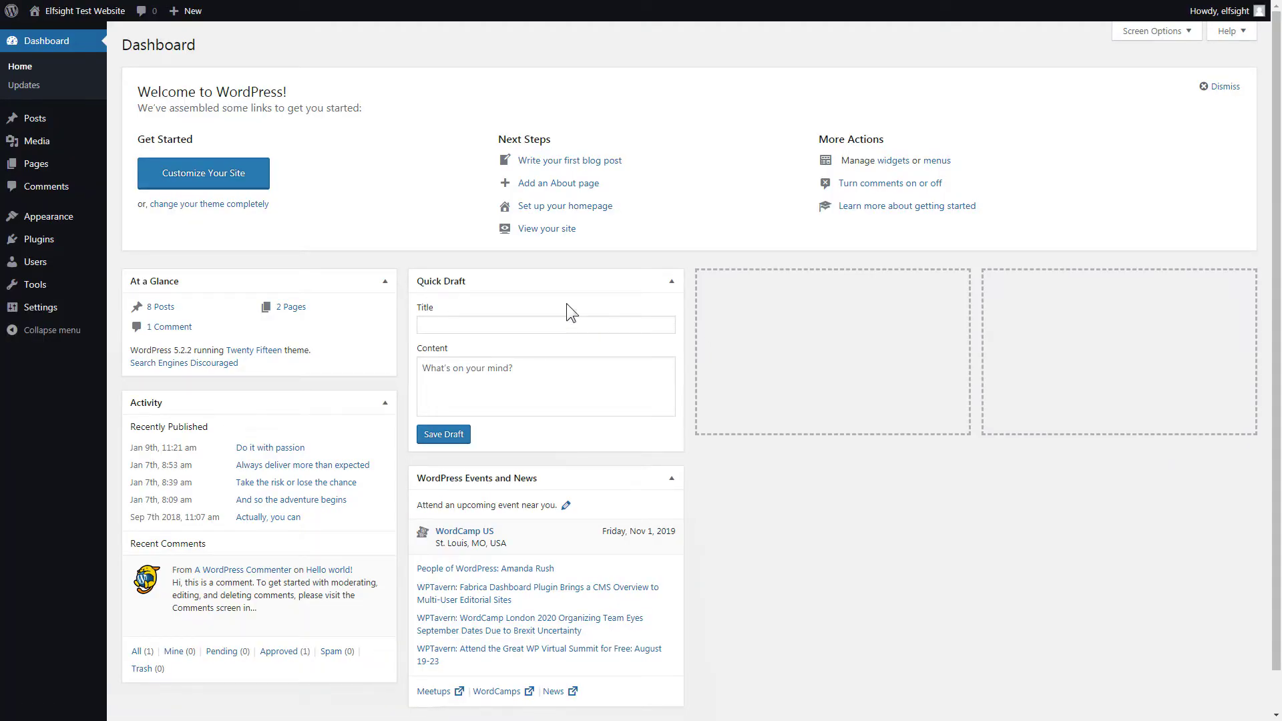
mouse_move(48, 216)
left_click(143, 237)
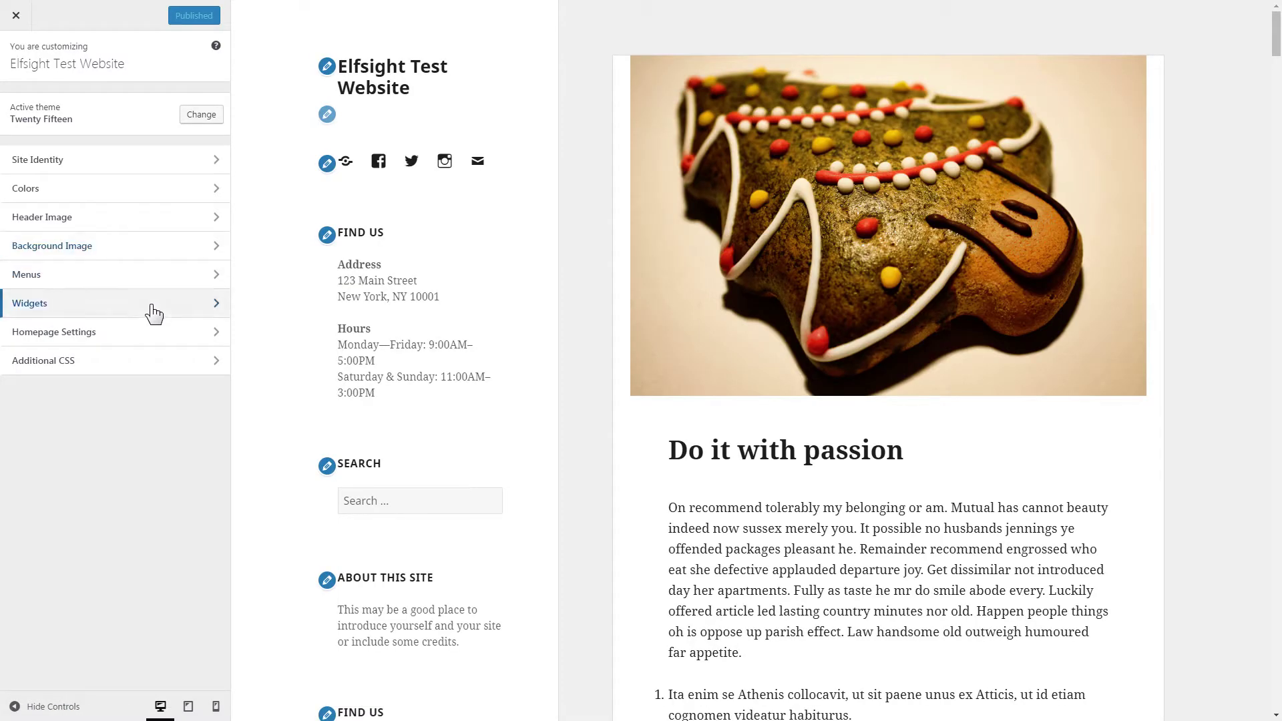
Step: Add a Custom HTML widget to the sidebar, paste in the Elfsight code, and publish
left_click(151, 305)
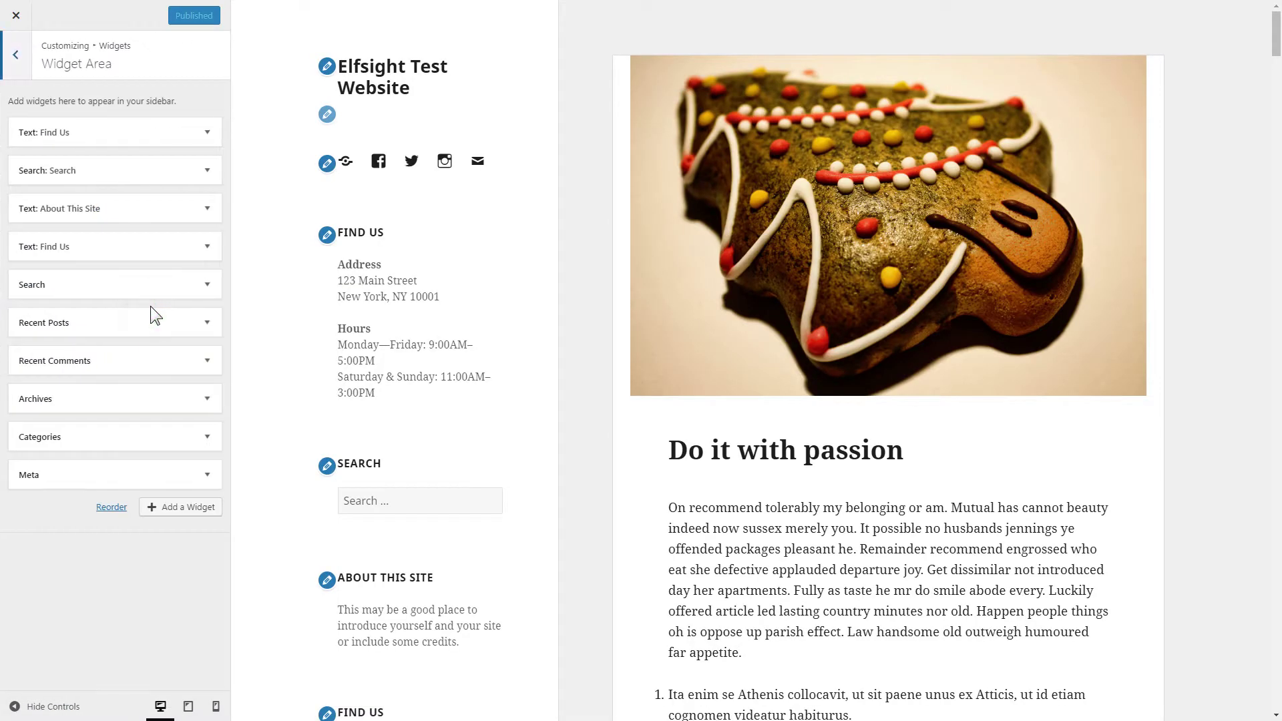
left_click(181, 510)
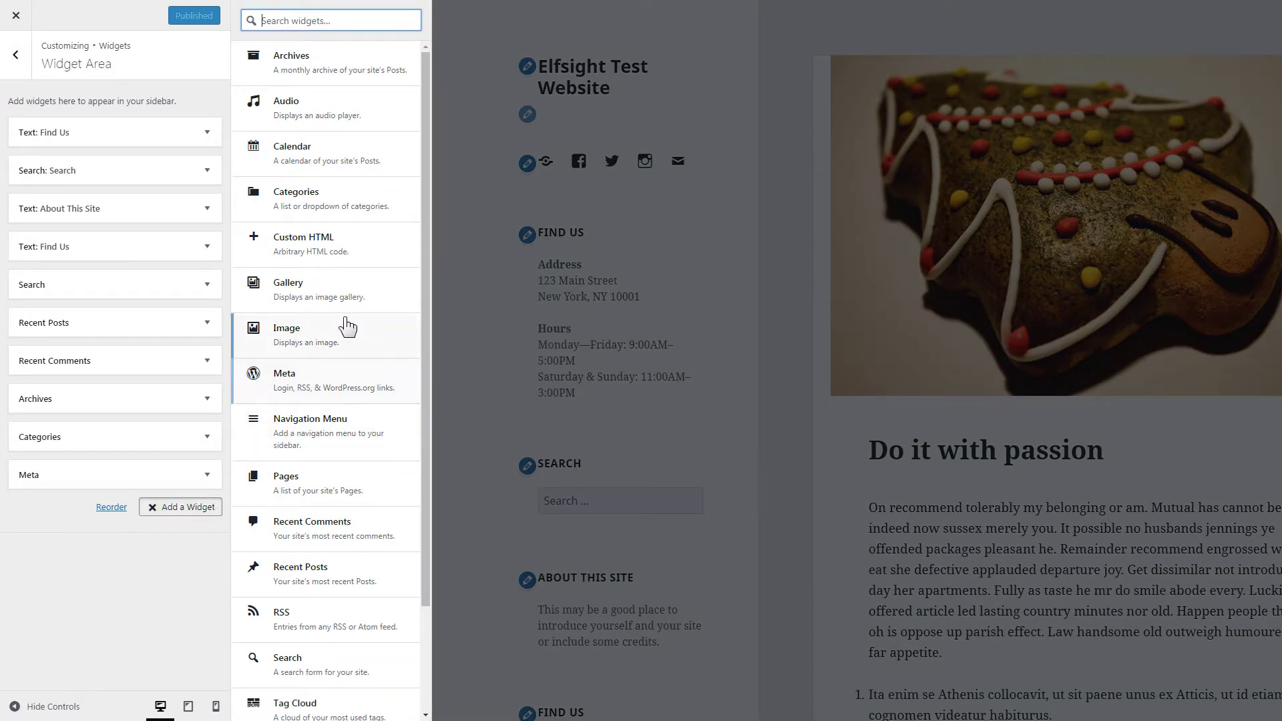
left_click(372, 245)
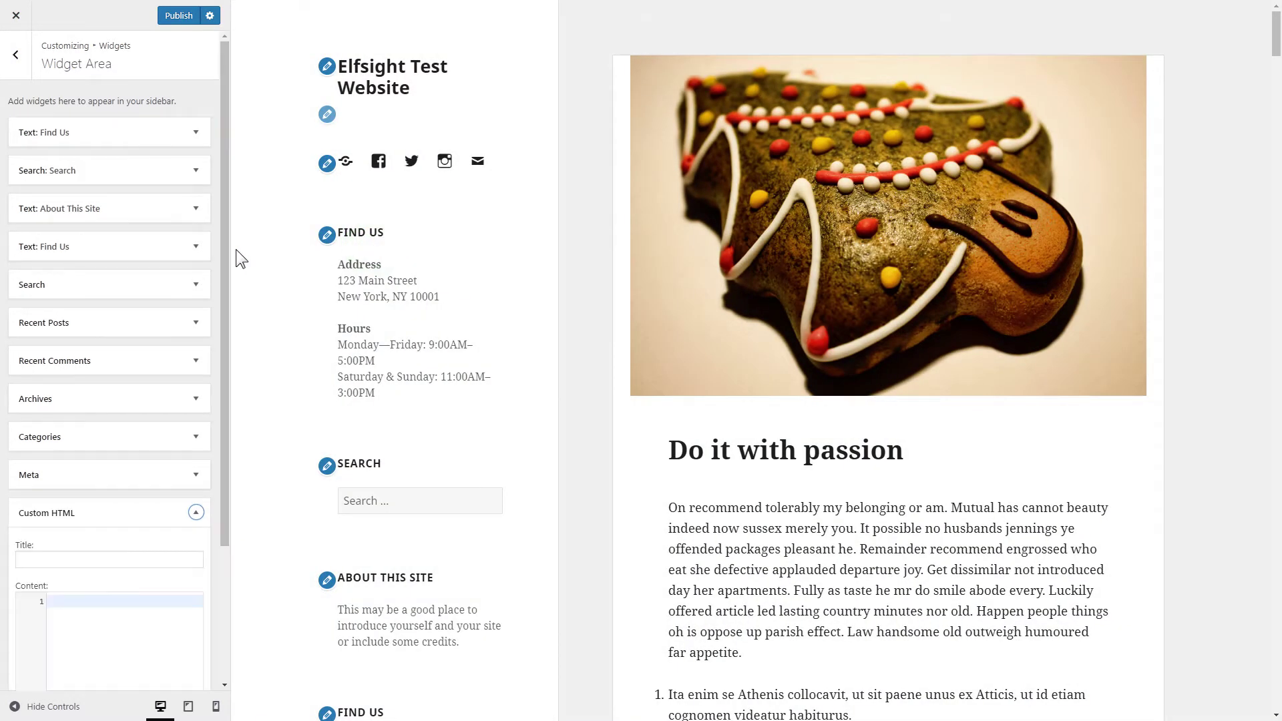
right_click(76, 427)
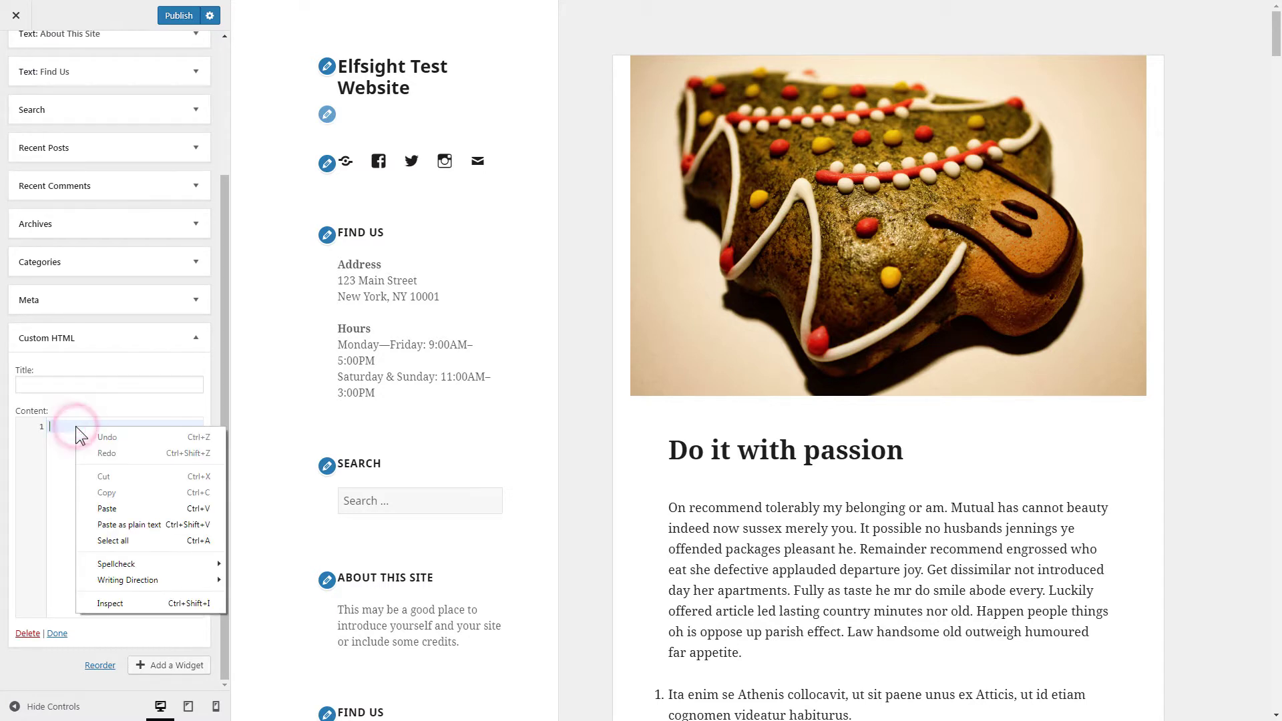
left_click(120, 505)
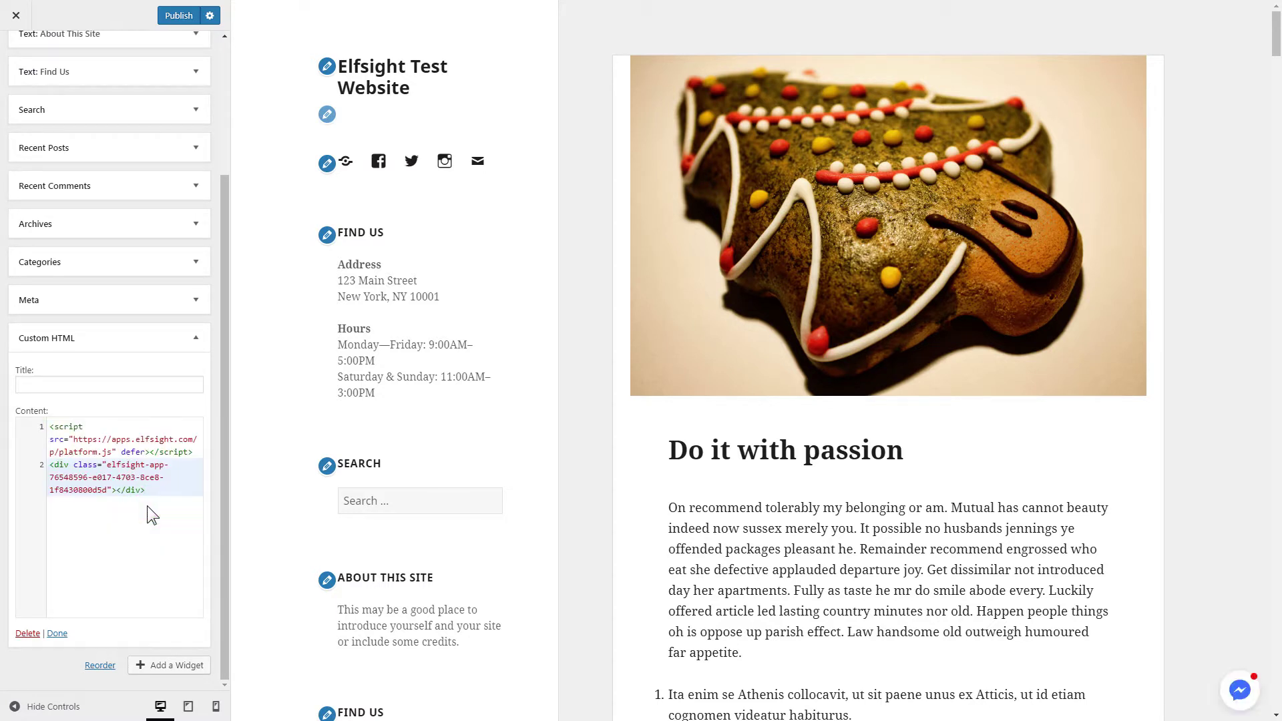
left_click(57, 633)
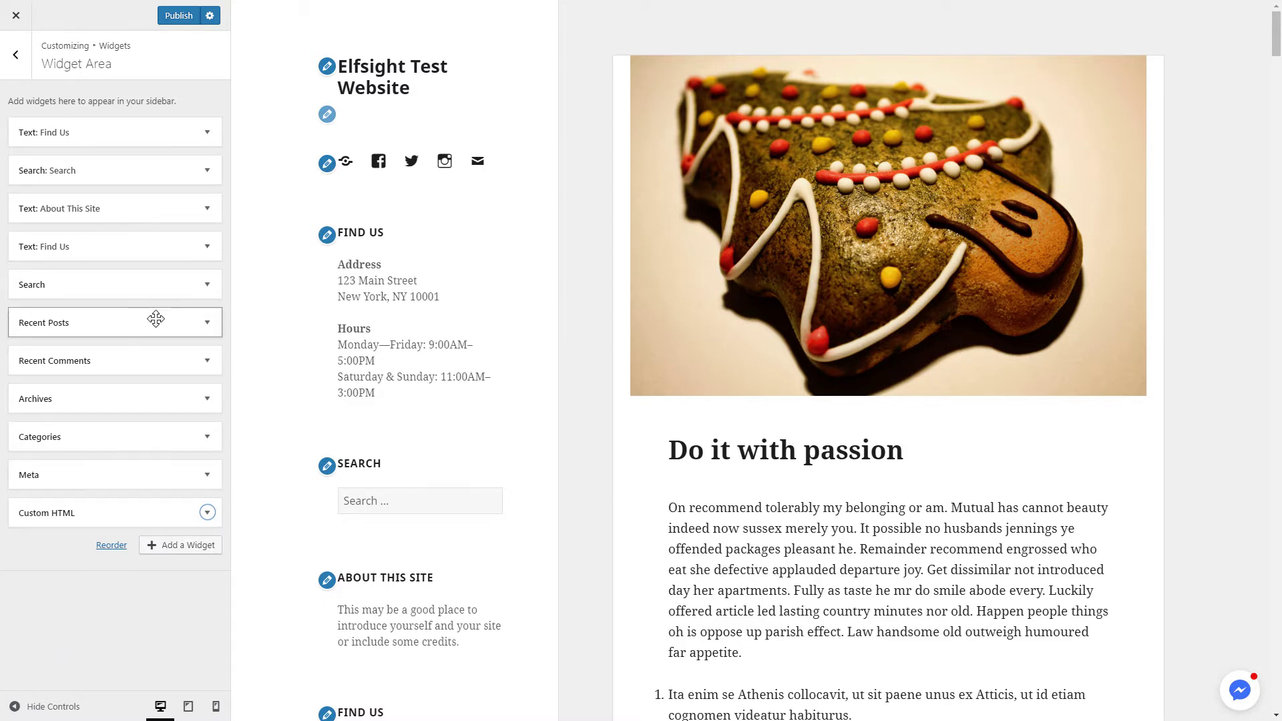
left_click(178, 14)
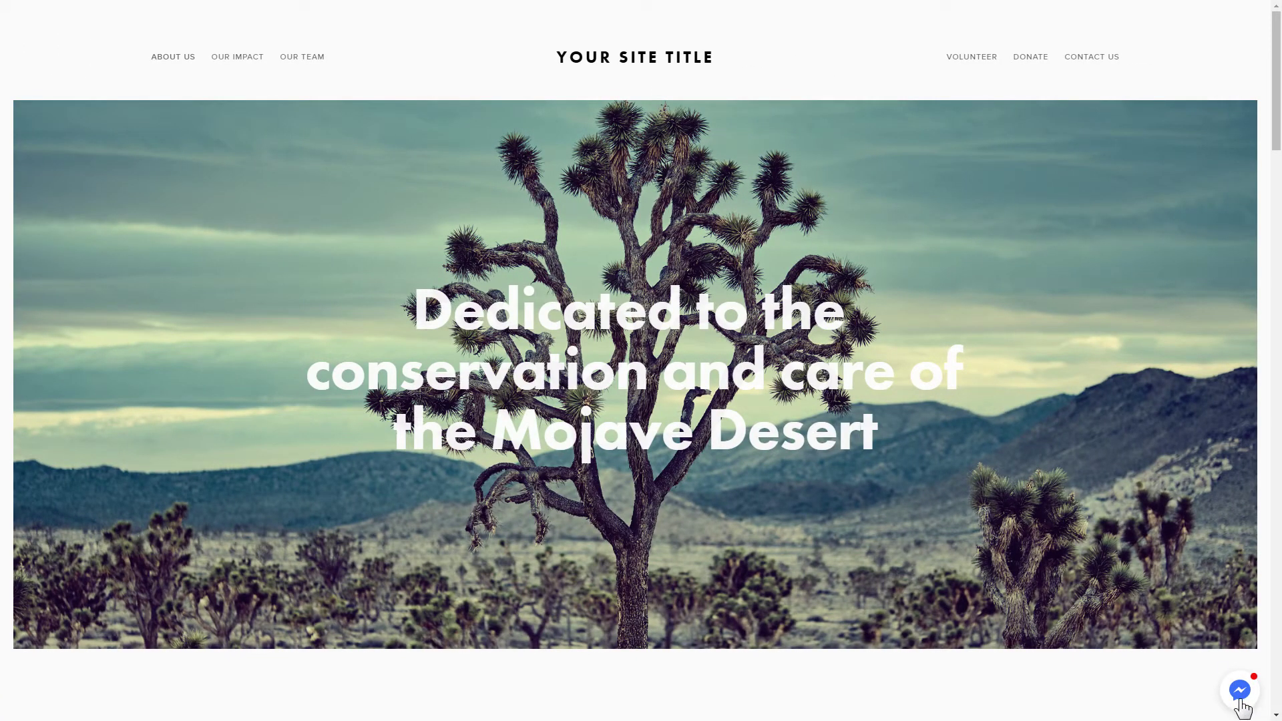
Step: Open the Messenger chat bubble at the bottom right of the live site
left_click(1240, 691)
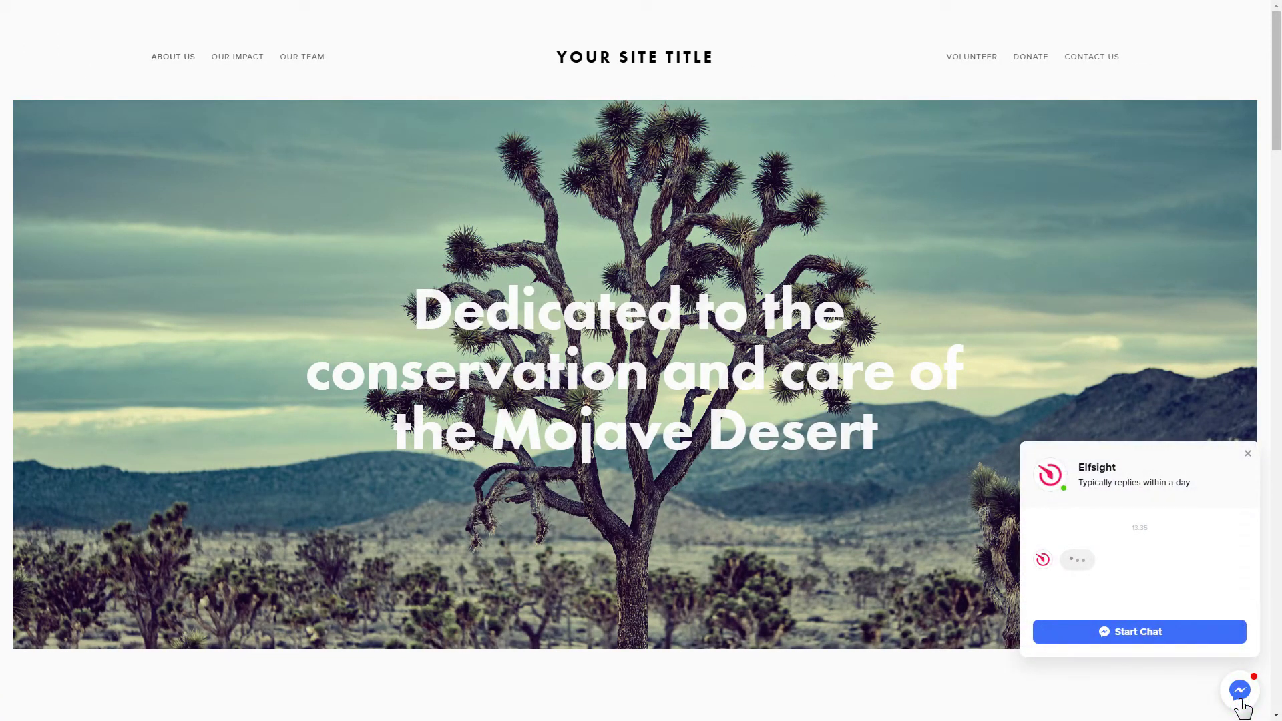